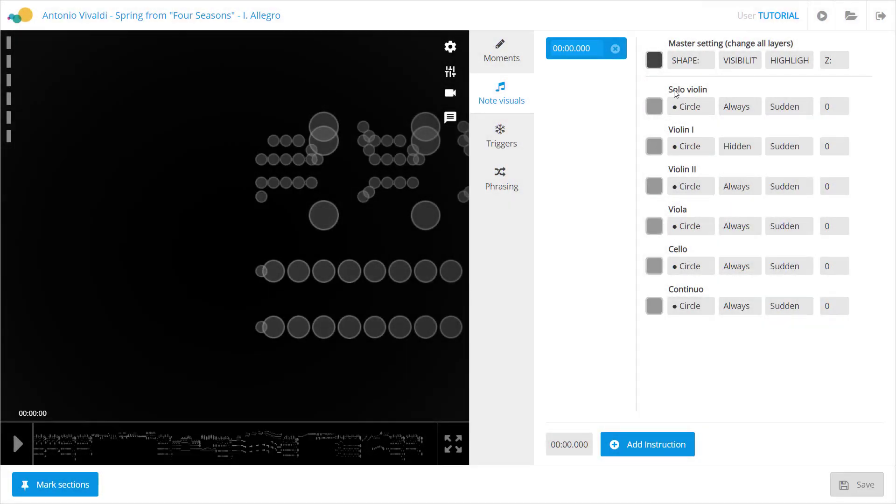
- Colour the Solo violin layer #c23d5a and the Violin I layer #c84663, using the Combination 1 palette
click(655, 108)
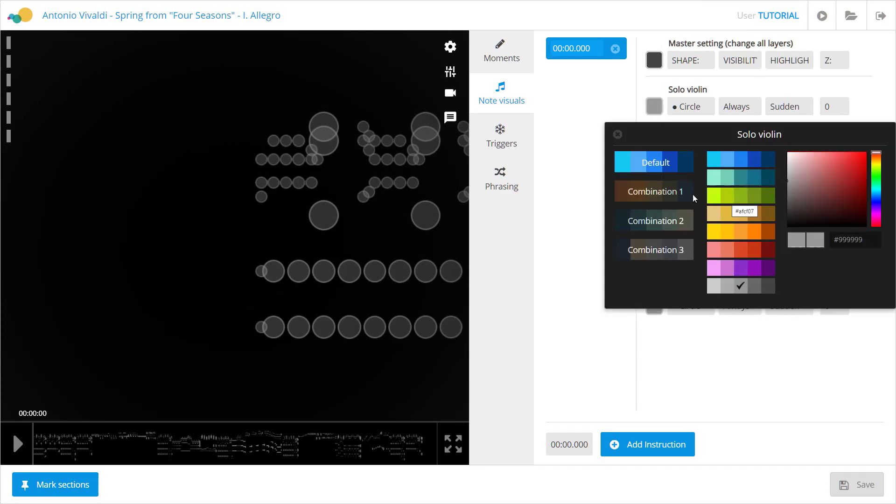
click(672, 196)
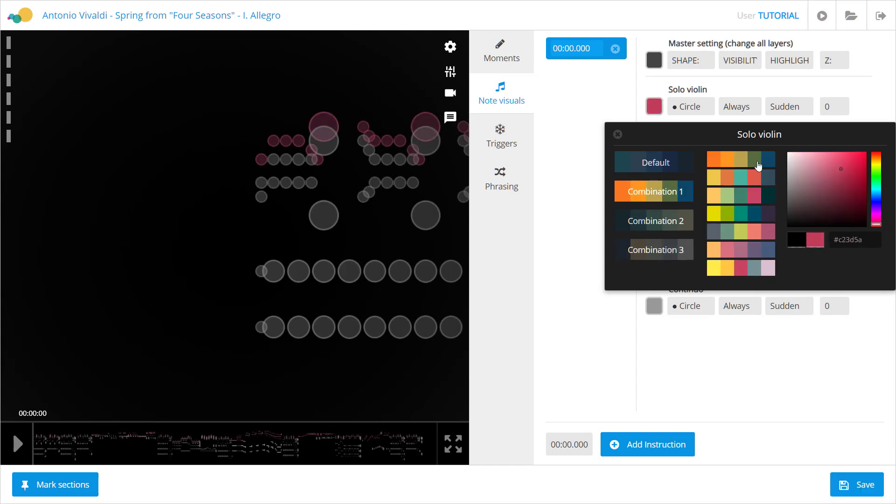
click(670, 123)
click(654, 147)
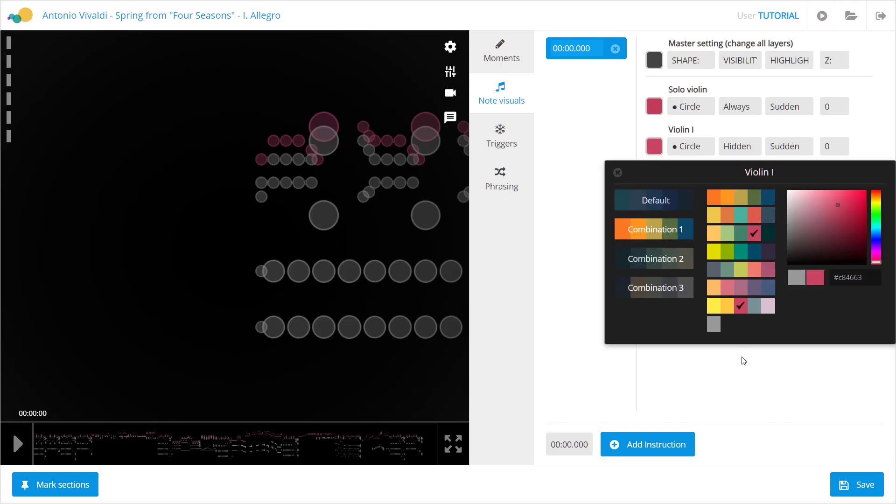
click(743, 360)
- Set the Violin II and Viola layers to the same golden yellow from the Combination 1 palette
click(654, 186)
click(745, 402)
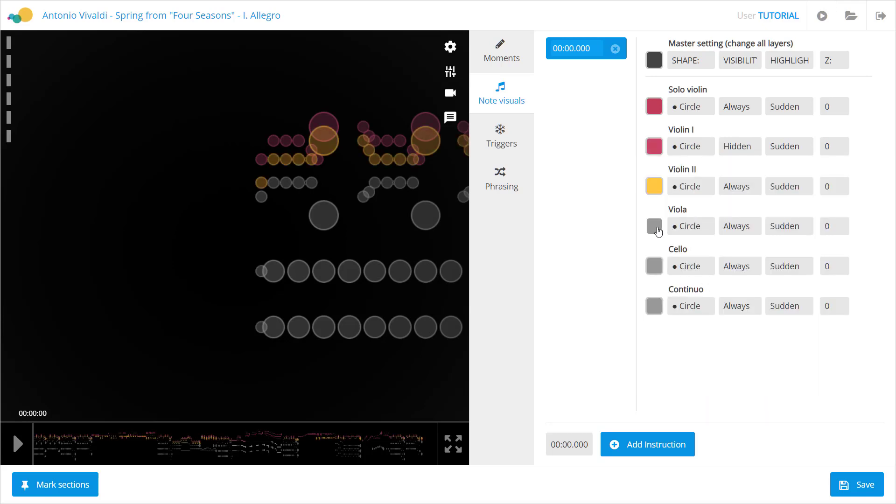
click(654, 226)
click(726, 384)
- Colour the Cello layer grey-green and the Continuo layer dark blue from the Combination 1 palette
click(654, 266)
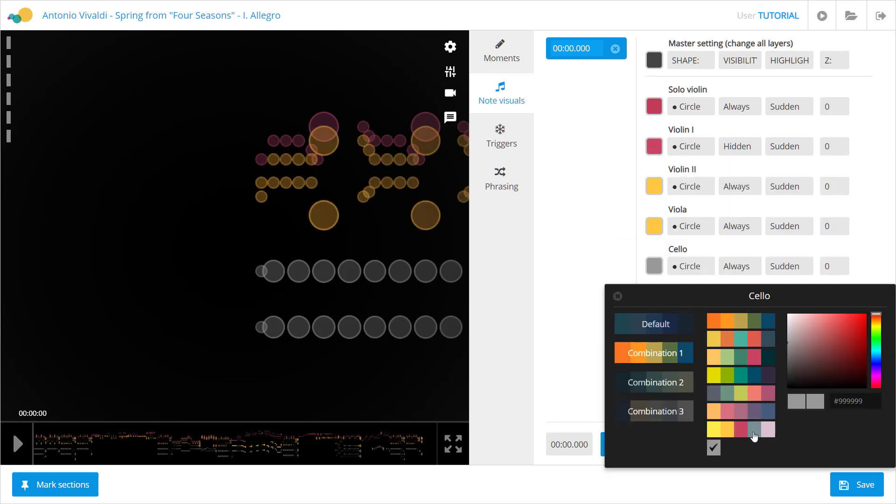
click(755, 436)
click(654, 306)
click(830, 288)
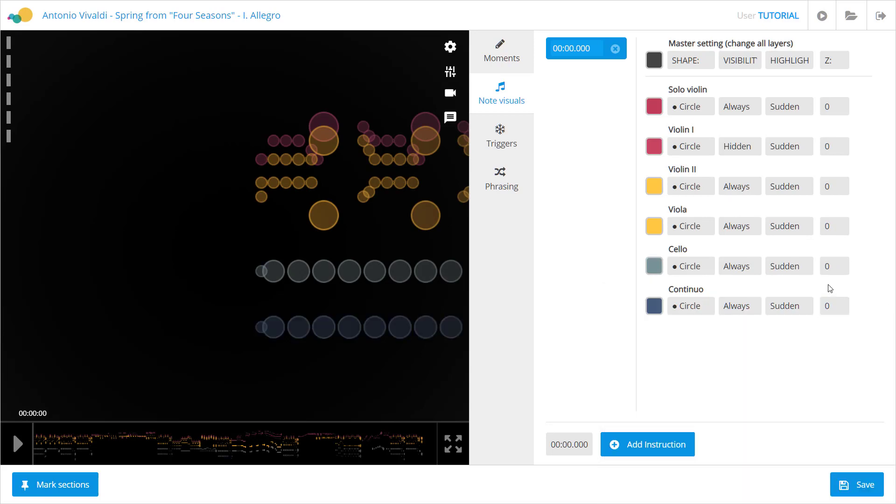
- Set the note shape of the Continuo and Cello layers to Pentagon
click(711, 312)
click(697, 186)
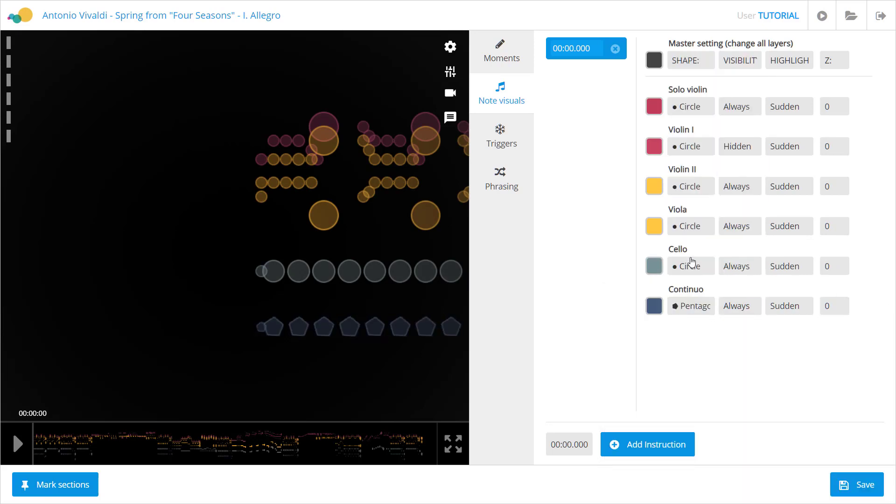
click(690, 266)
click(697, 145)
- Set the note shape of the Viola, Violin II, Violin I and Solo violin layers to Drop, and preview the playback
click(686, 225)
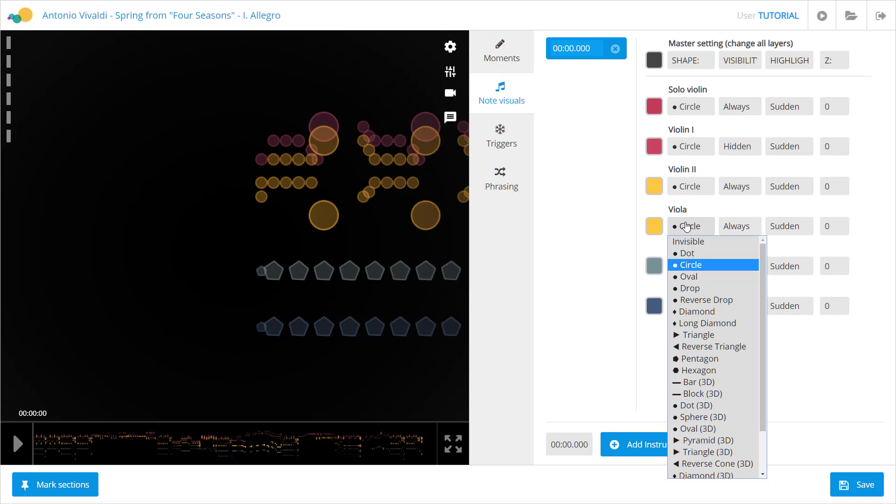
click(695, 288)
click(692, 187)
click(694, 248)
click(686, 146)
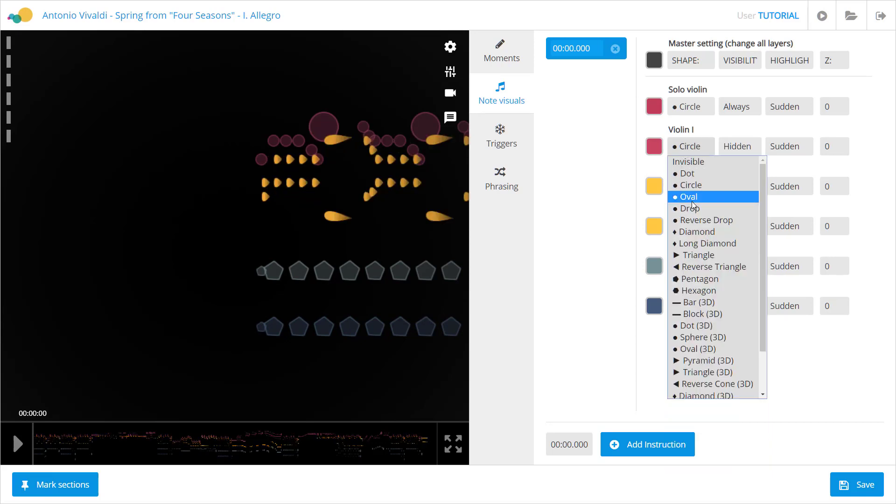
click(691, 208)
click(690, 107)
click(690, 168)
click(405, 264)
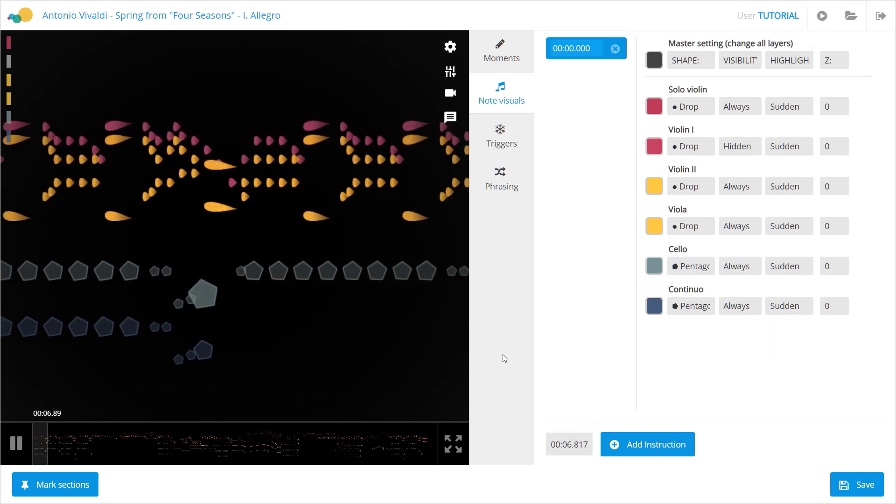
click(201, 360)
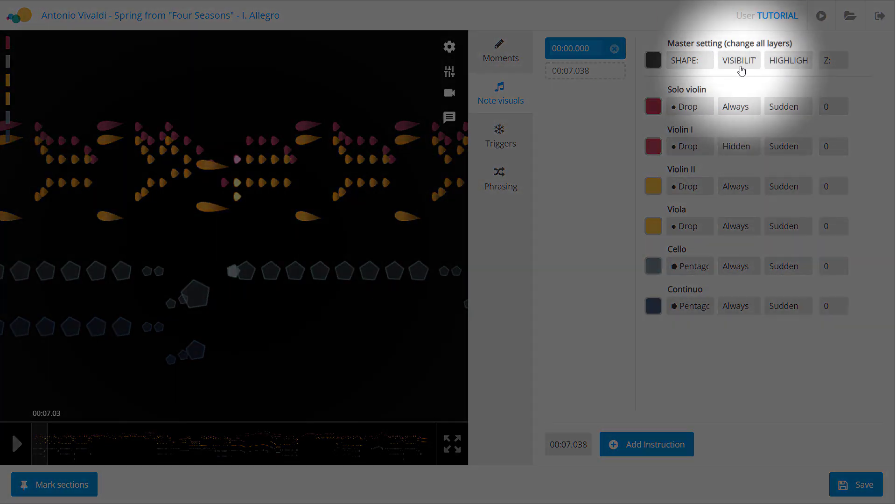
- Try the Color In visibility on all layers through the master setting and settle on Hollow
click(740, 66)
click(742, 131)
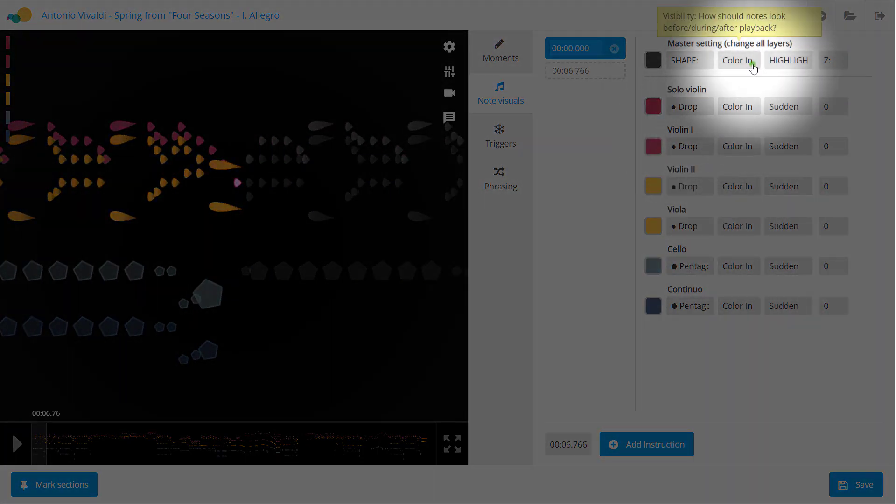
click(749, 63)
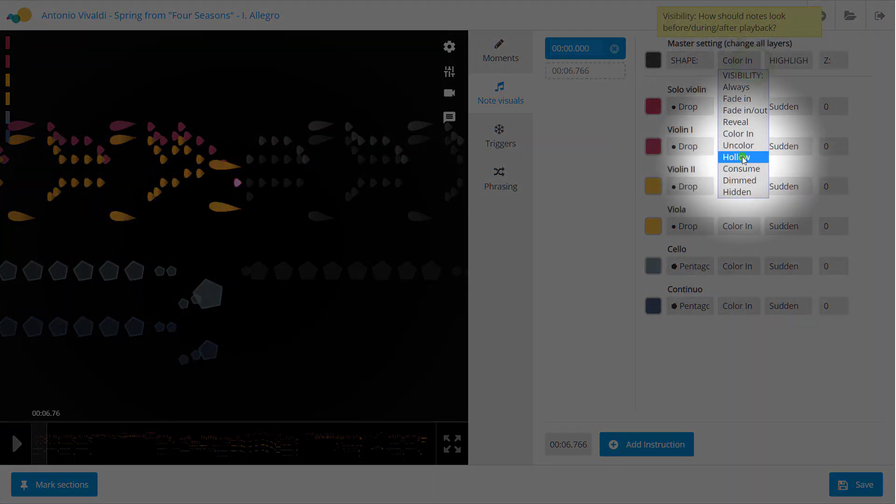
click(743, 158)
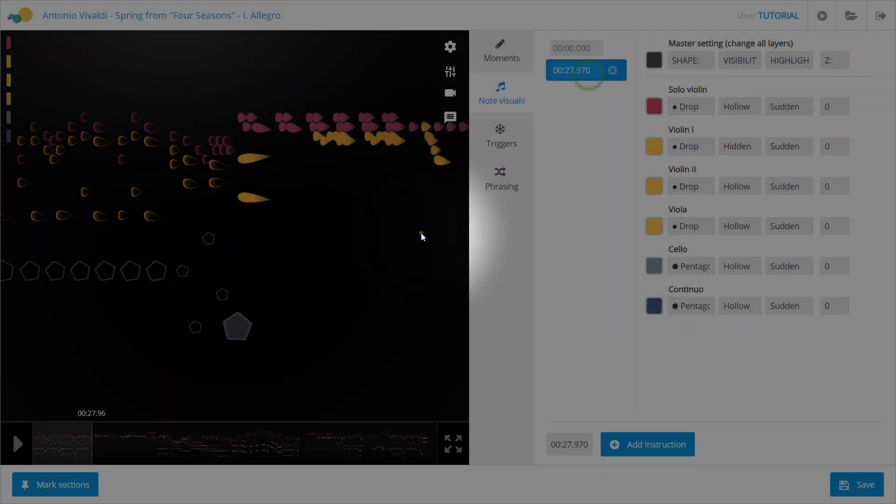
- In the 00:27.970 instruction, set all layers to mint green and their shape to Long Diamond
click(420, 234)
click(654, 59)
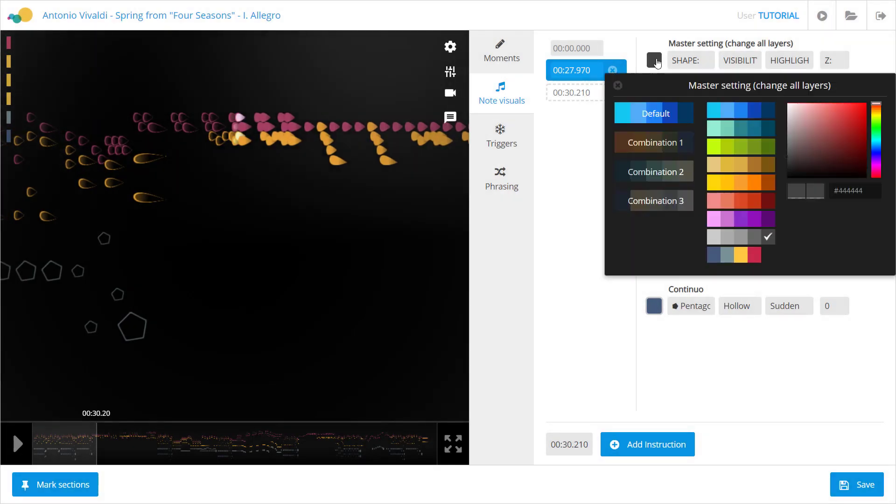
click(729, 133)
click(698, 64)
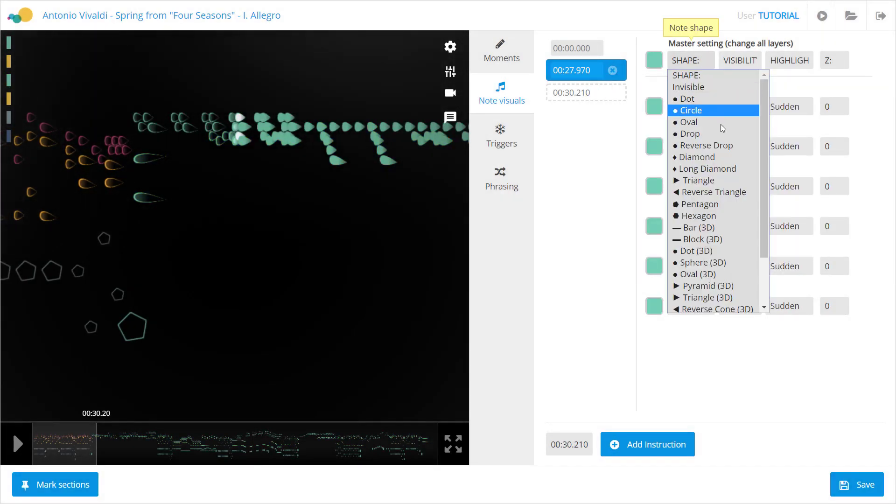
click(731, 168)
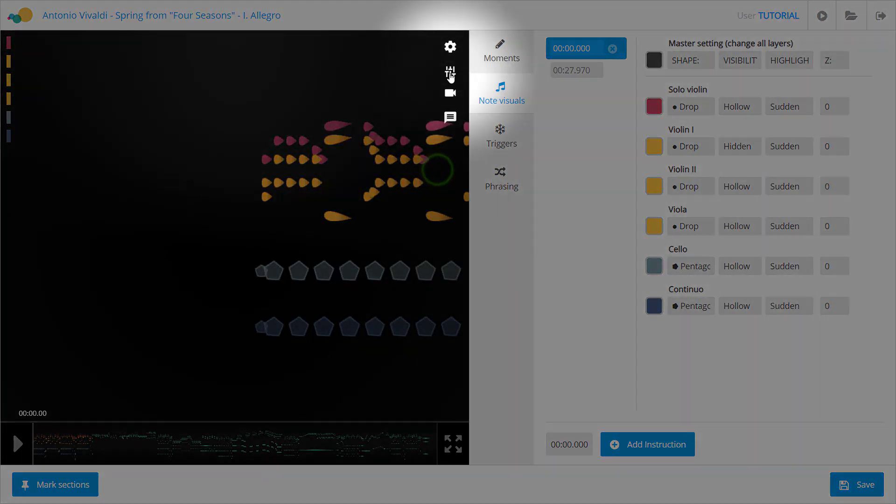
- Try silencing the violin tracks in the volume mixer during playback, and return Solo violin, Violin I and Violin II to full volume
click(450, 74)
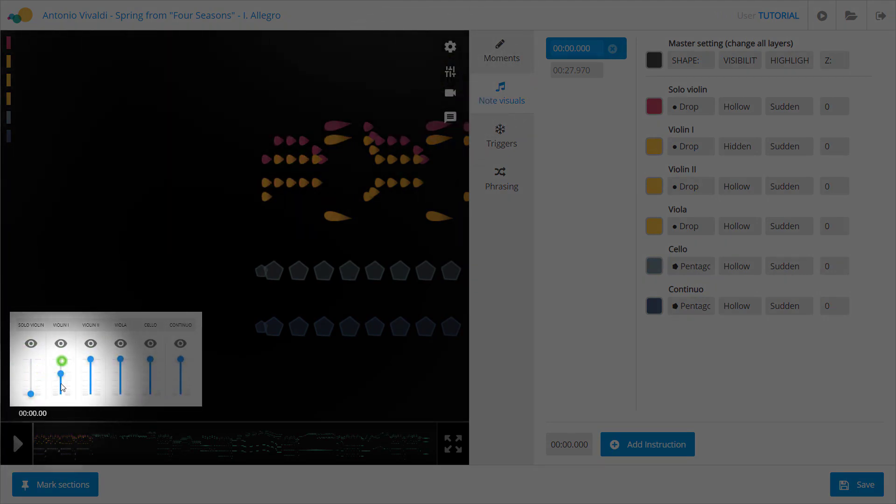
drag(62, 387, 61, 395)
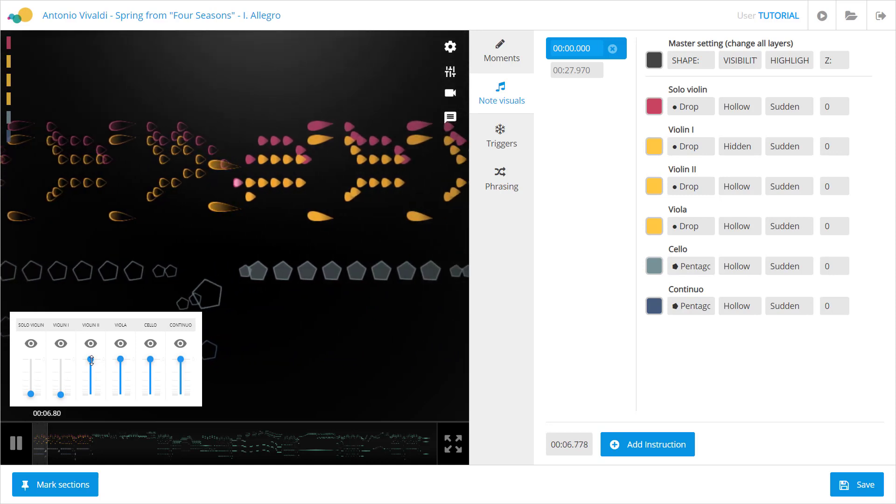
drag(91, 360, 90, 395)
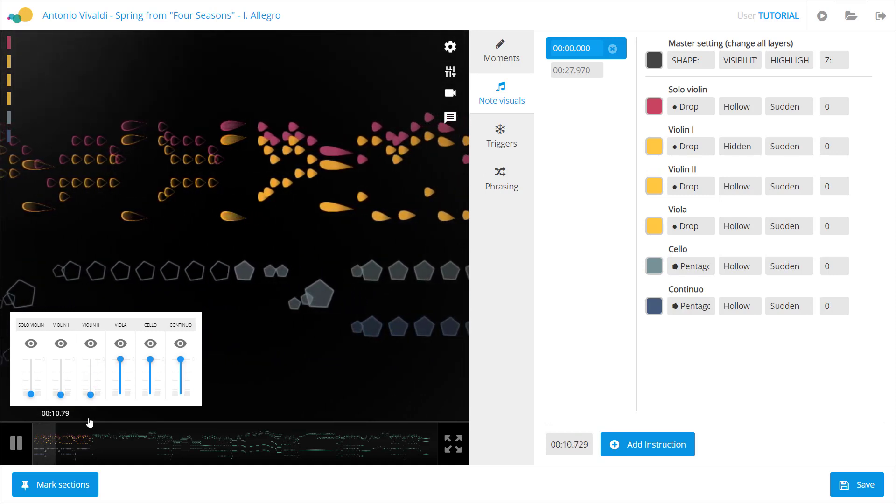
drag(91, 394, 90, 360)
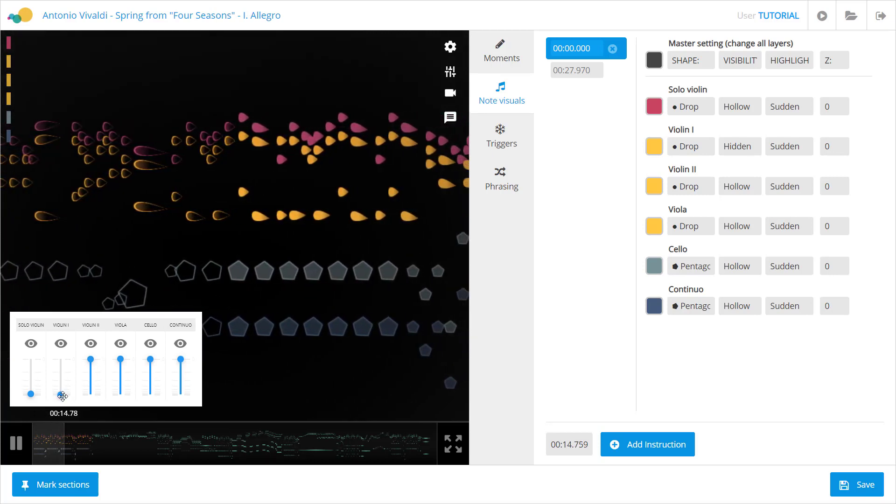
drag(62, 396, 61, 360)
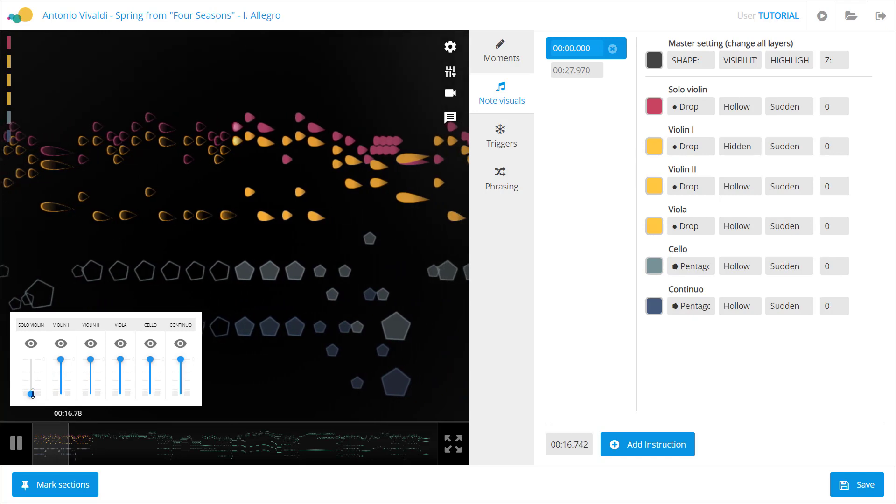
drag(31, 394, 31, 359)
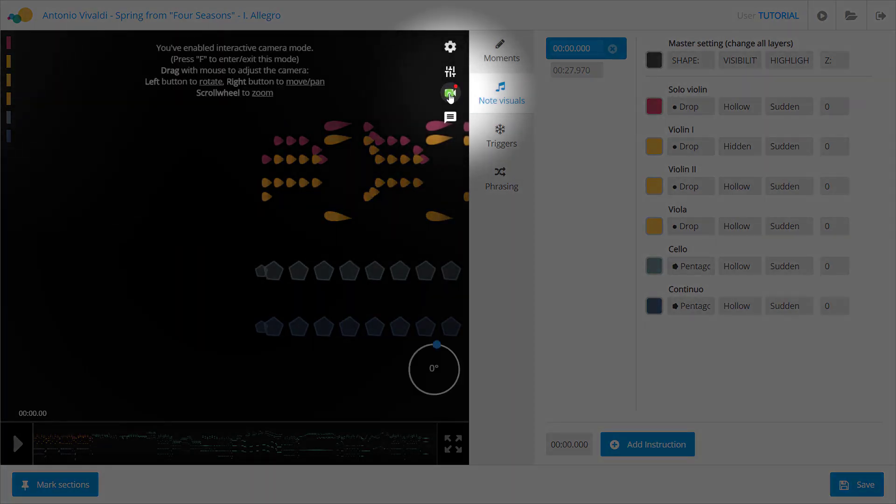
- Enable interactive camera mode and rotate the scene to inspect the notes in 3D during playback
click(450, 97)
drag(214, 166, 416, 234)
key(space)
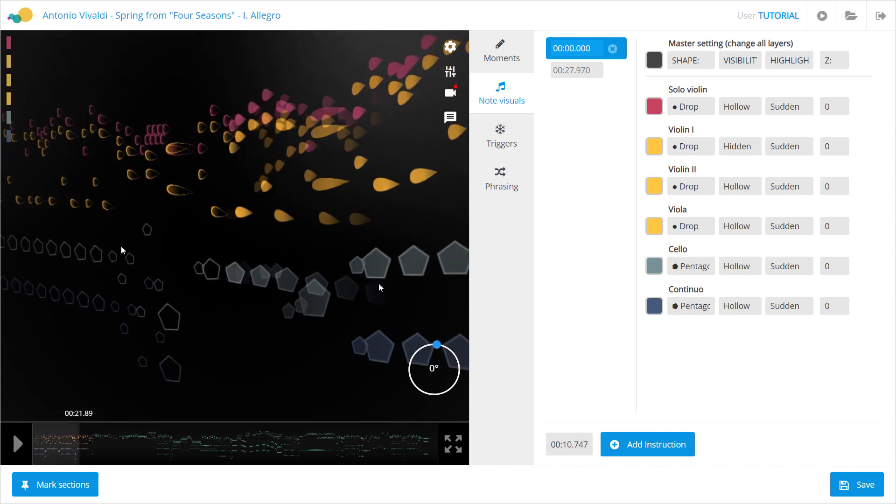
- In the 00:00.000 instruction, set the Z value of Solo violin to 140 and of Violin II to 70
click(647, 444)
click(833, 106)
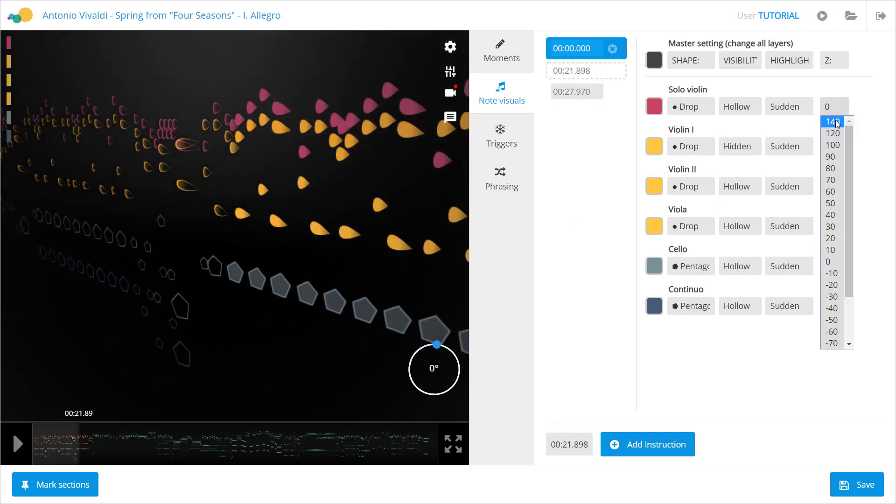
click(834, 121)
click(834, 186)
click(832, 260)
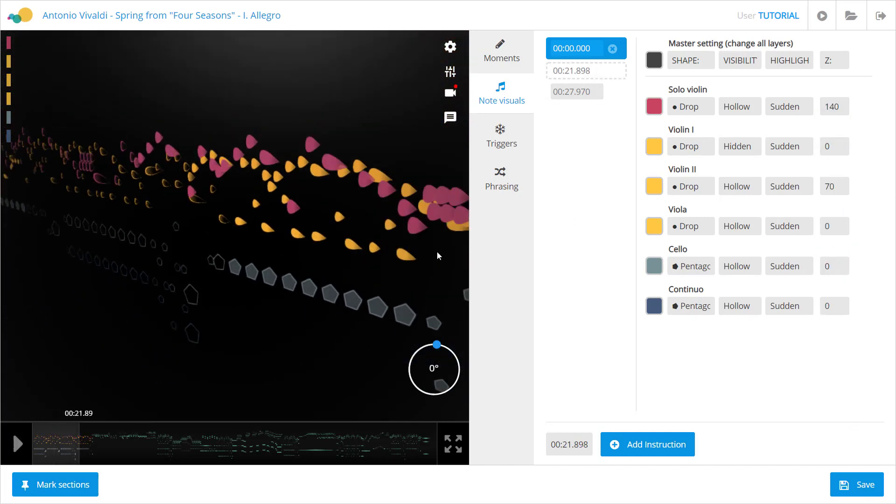
- Set the Z value of Cello to 50 and of Continuo to 80, and check the layer depth at 00:11.526
click(834, 266)
click(830, 120)
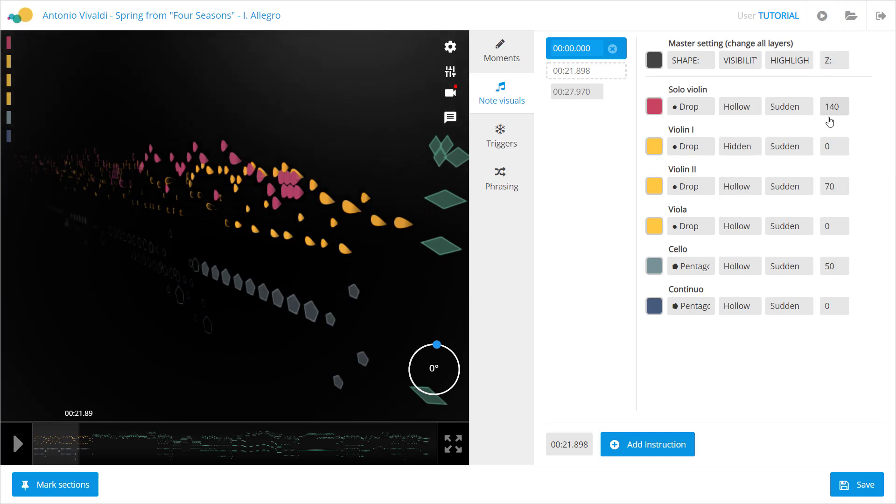
click(834, 306)
click(835, 89)
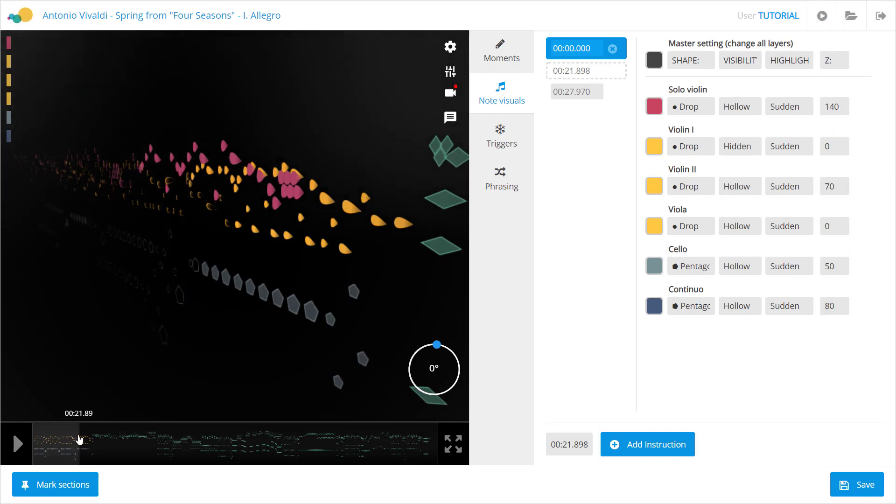
drag(79, 438, 57, 439)
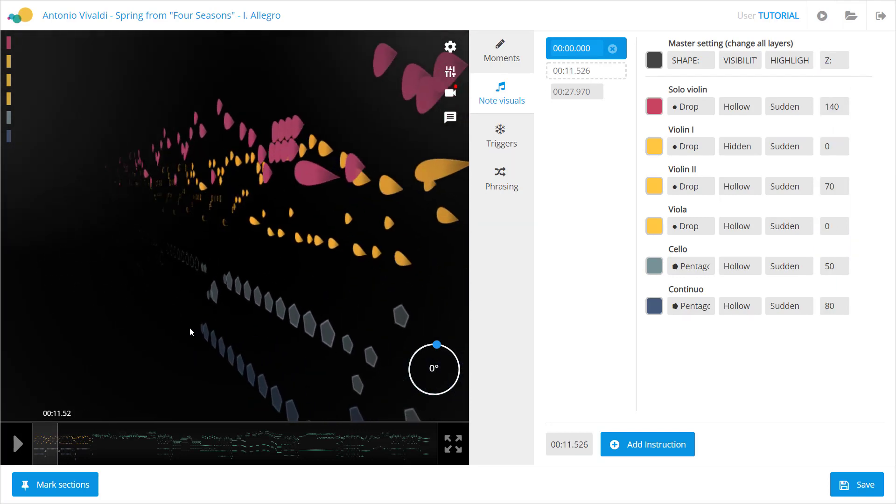
drag(190, 327, 363, 278)
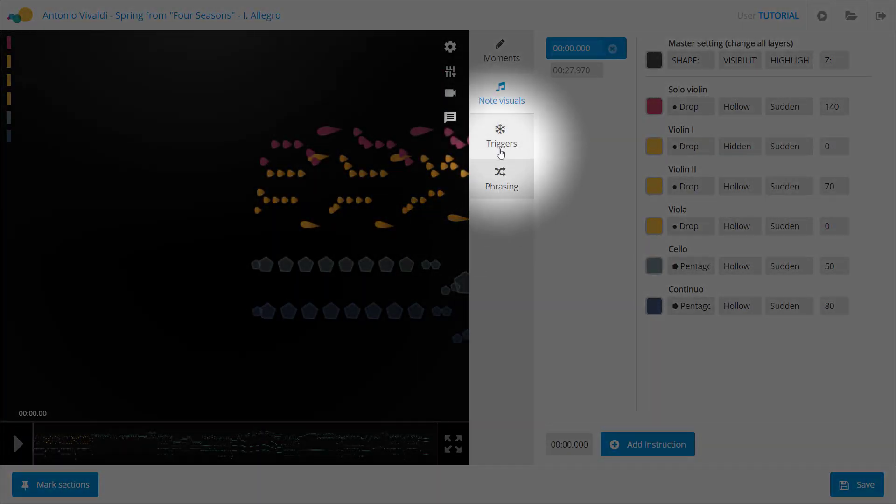
- Add a BG color trigger at 00:00.000 and set its background to #e4a815
click(502, 149)
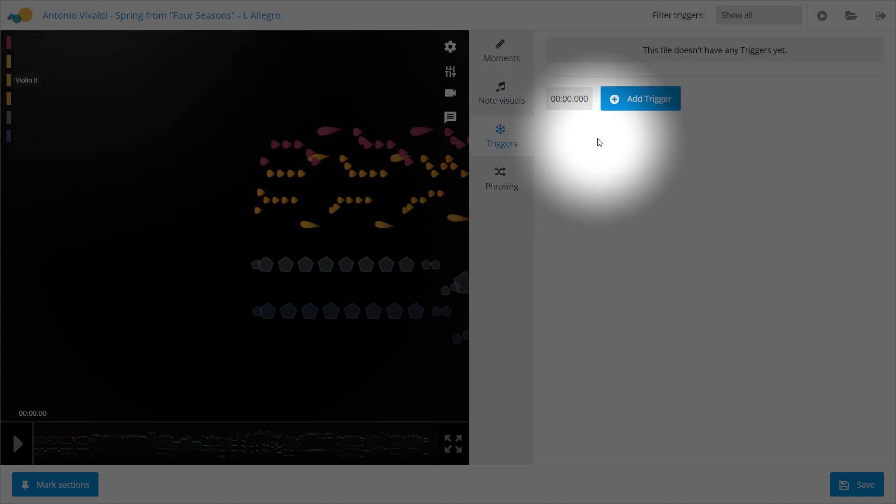
click(644, 104)
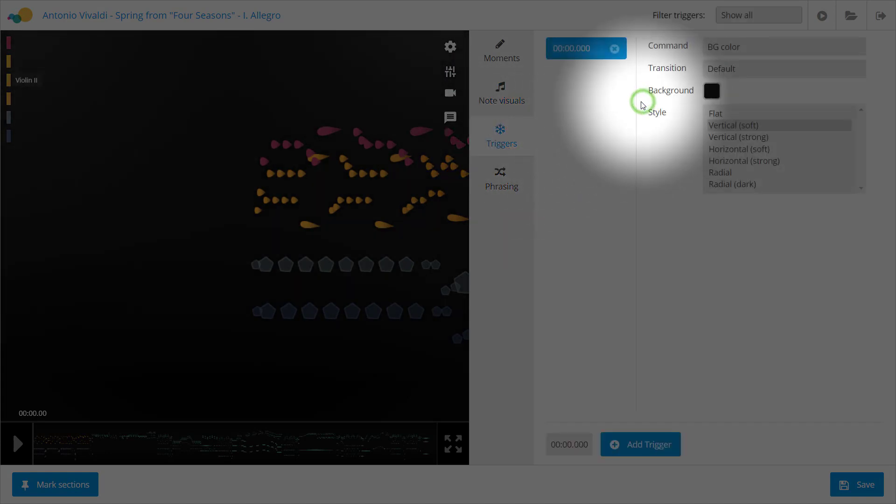
click(710, 93)
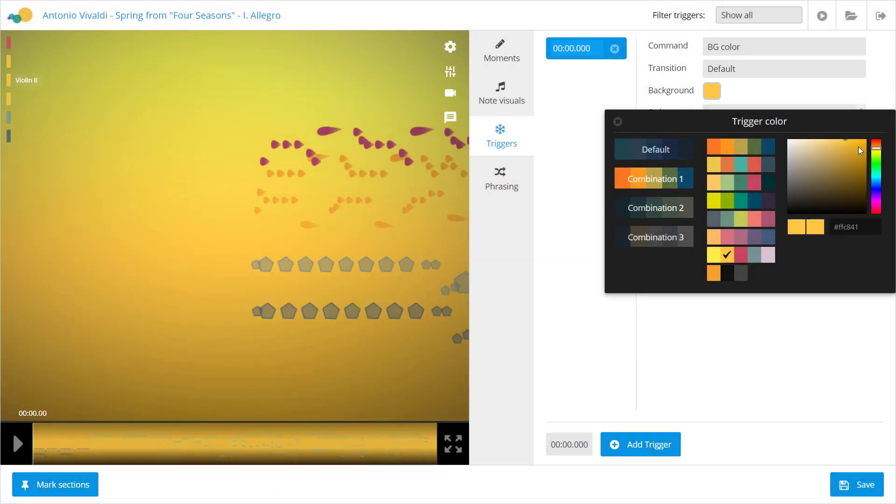
click(859, 148)
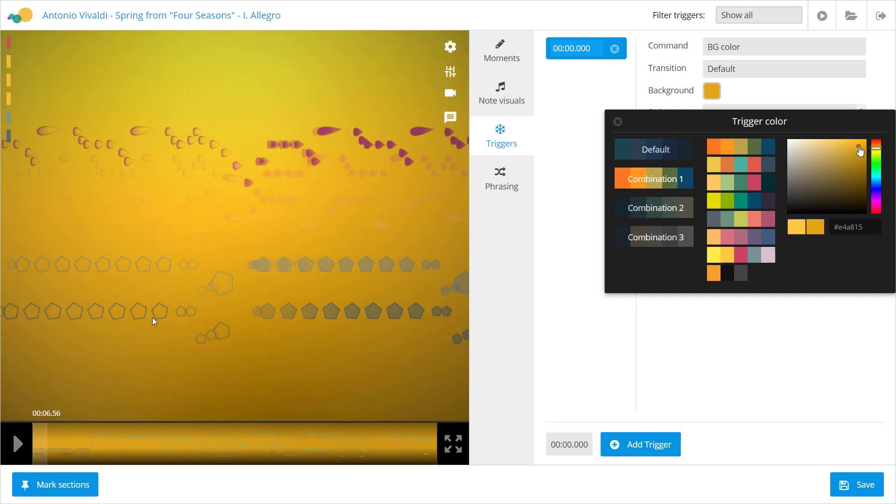
- Add a BG color trigger at 00:27.948 and set its background to the teal swatch #2c858d
click(279, 332)
drag(47, 455, 100, 454)
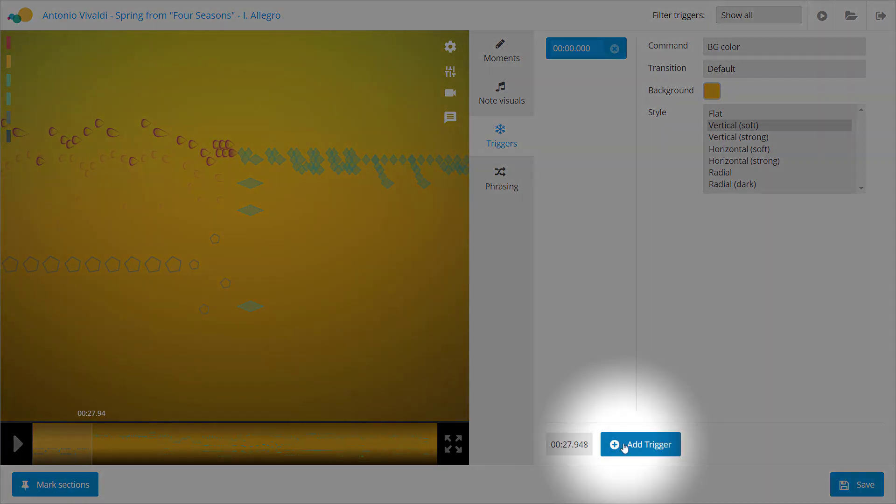
click(624, 446)
click(711, 91)
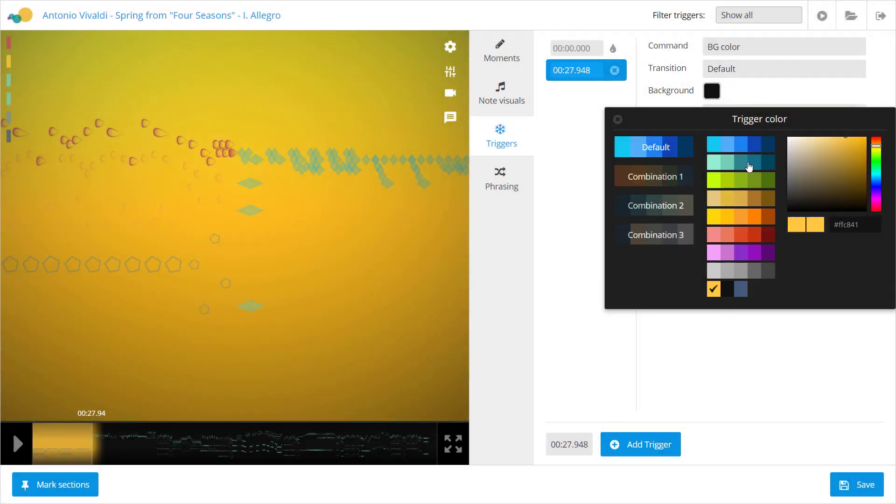
click(741, 164)
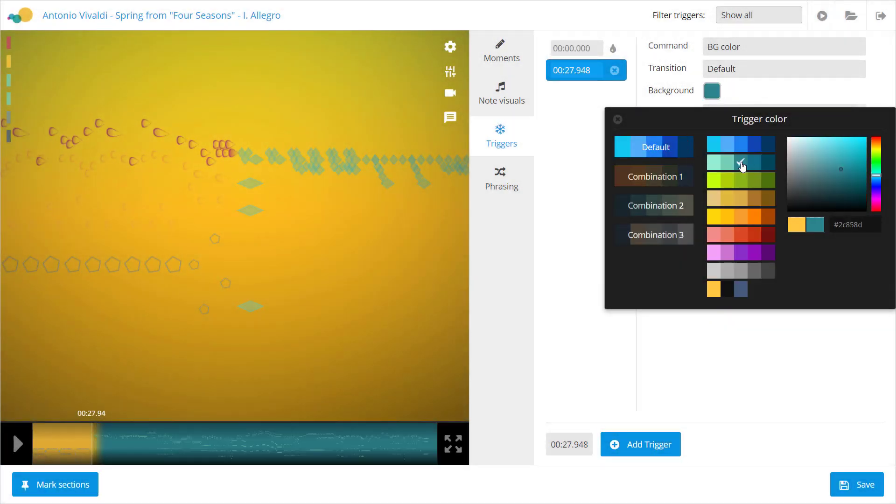
click(743, 98)
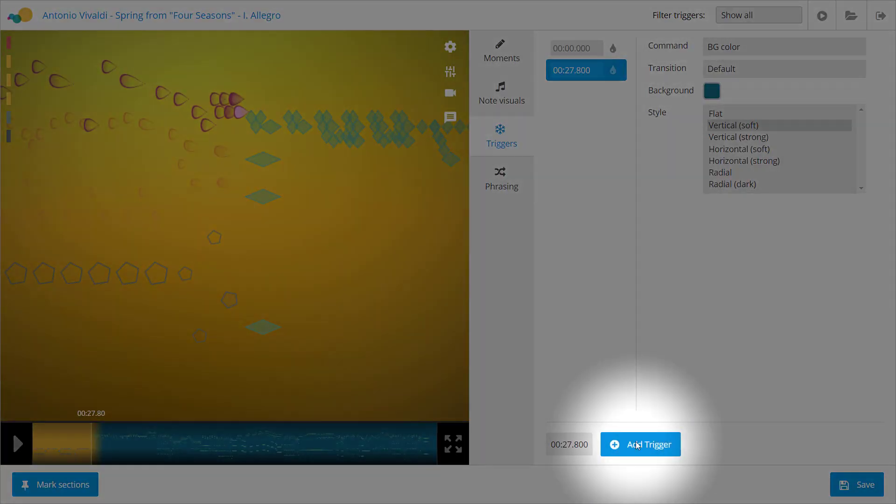
- Add a Camera angle trigger at 00:27.800, set the angle to Custom, and rotate the scene to a new viewpoint
click(635, 444)
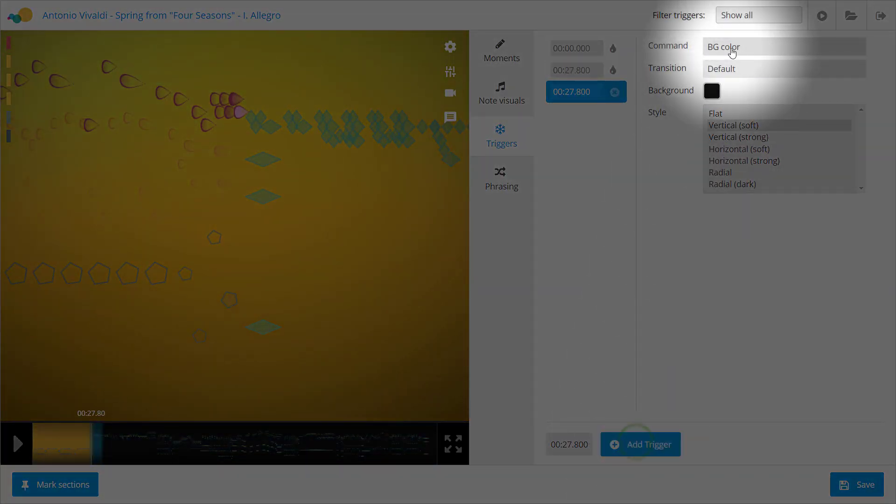
click(732, 48)
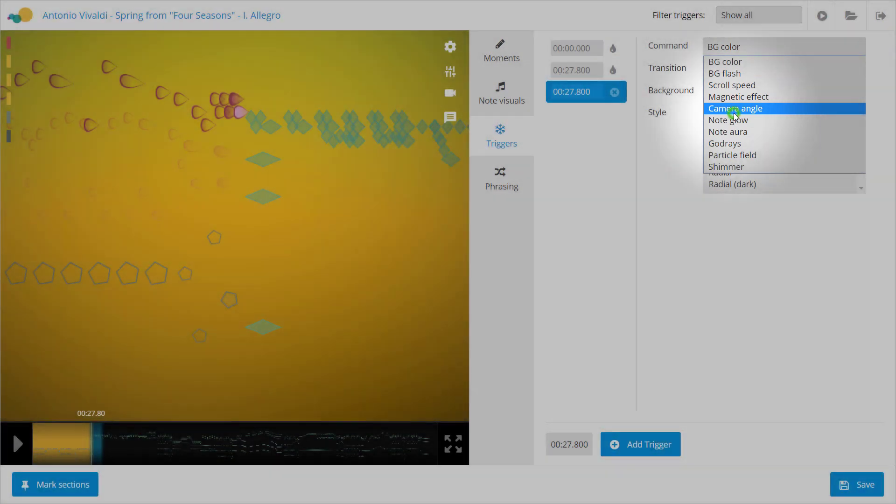
click(733, 111)
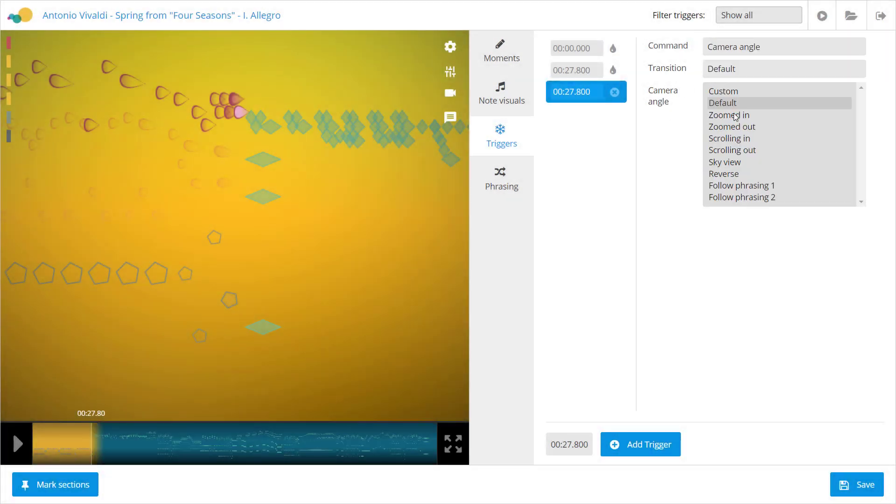
click(733, 92)
drag(414, 327, 370, 262)
click(300, 423)
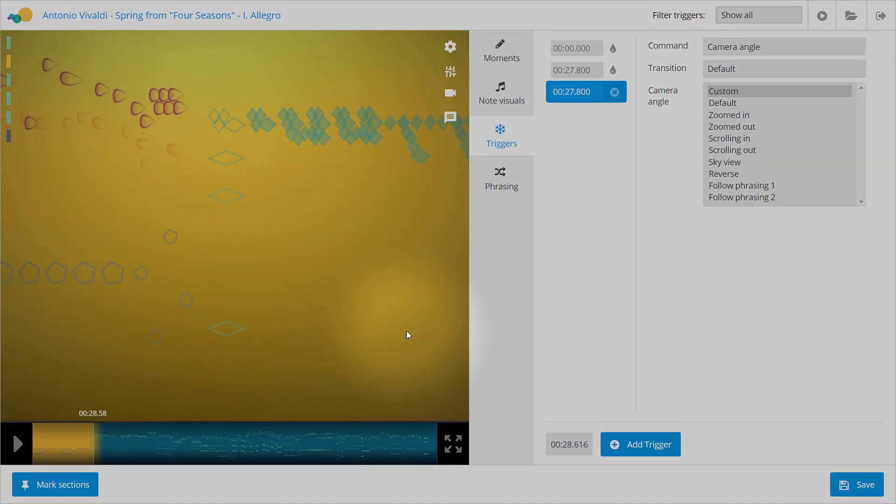
- Try the Very fast transition on the 00:27.800 camera angle trigger and settle on Imperceptibly slow
click(762, 70)
click(760, 94)
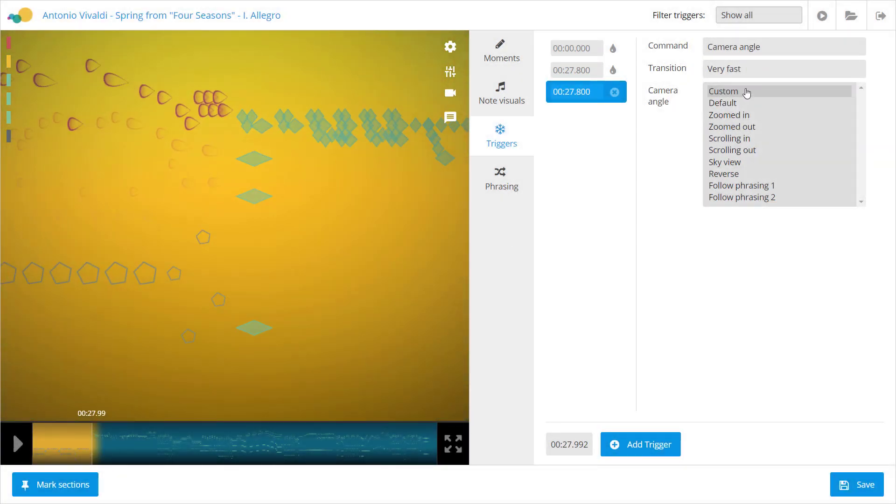
click(756, 69)
click(741, 130)
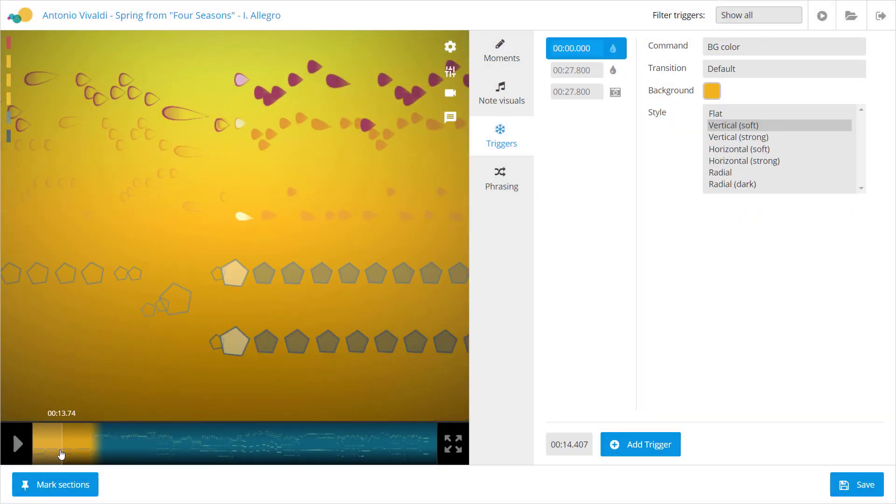
- Add a Godrays trigger at 00:00.000 with the strength set to Subtle, and another Godrays trigger at 00:28.371
click(607, 444)
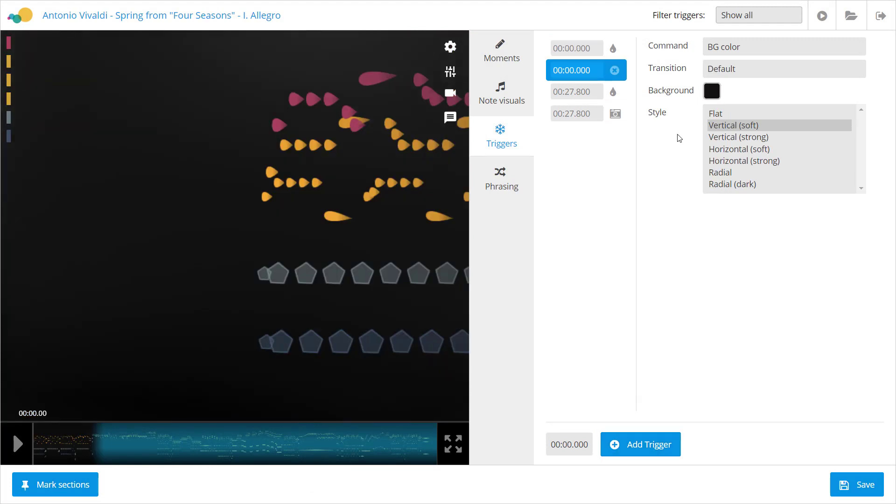
click(716, 49)
click(736, 145)
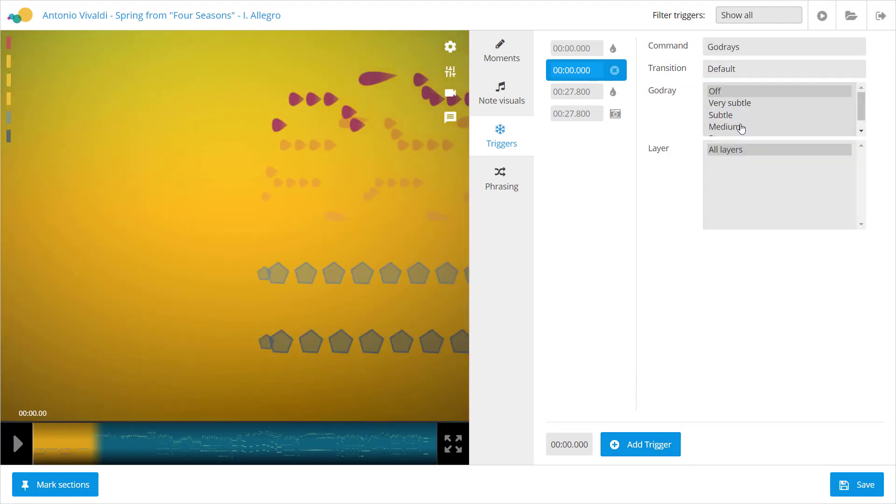
click(728, 127)
click(725, 115)
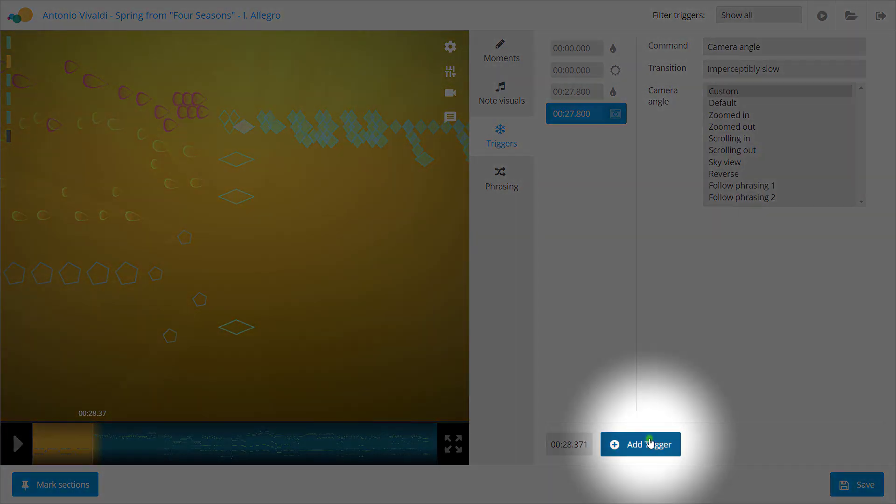
click(650, 442)
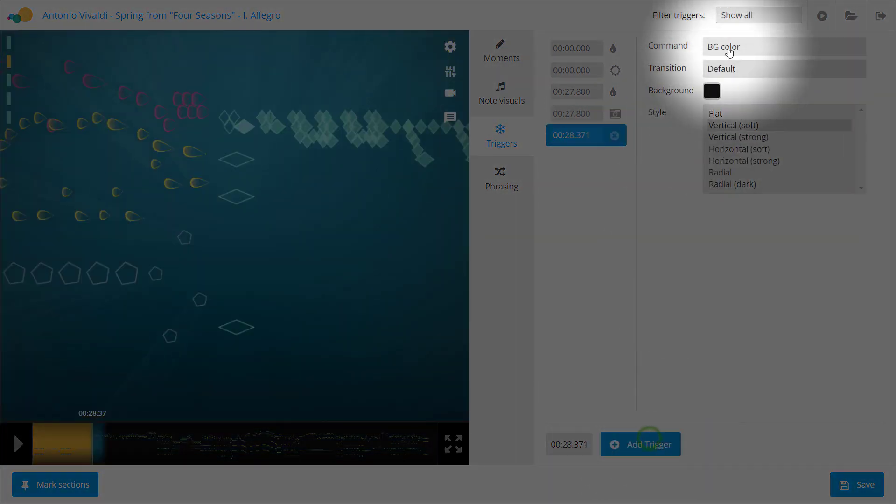
click(750, 143)
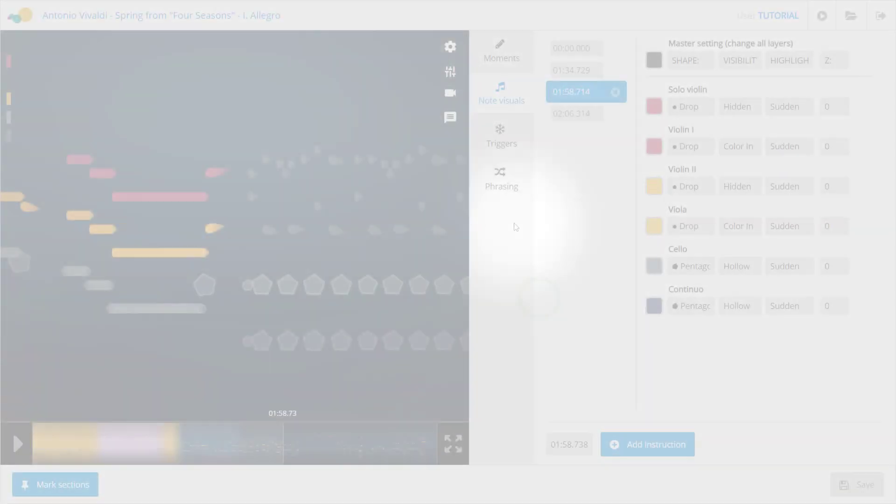
- Link the first run of small Violin I notes after 01:58.89 one by one up to the large note, and unselect it
click(501, 179)
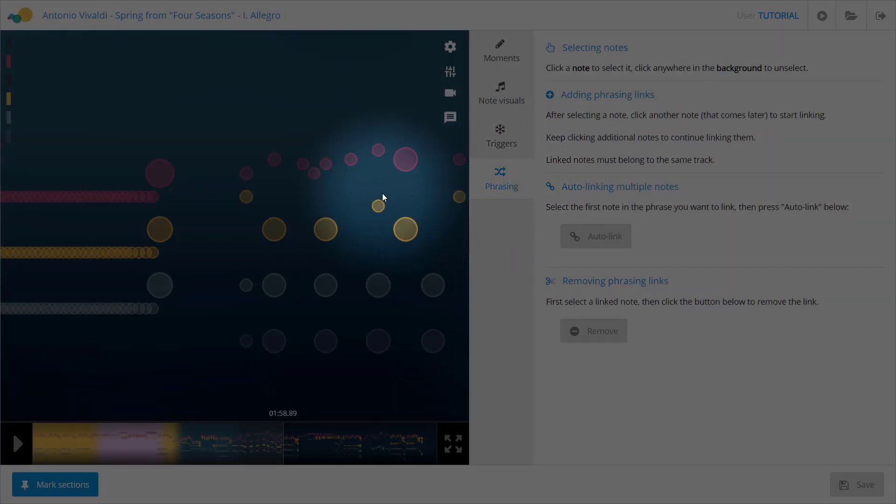
scroll(382, 197, down, 3)
click(131, 173)
click(199, 174)
click(210, 164)
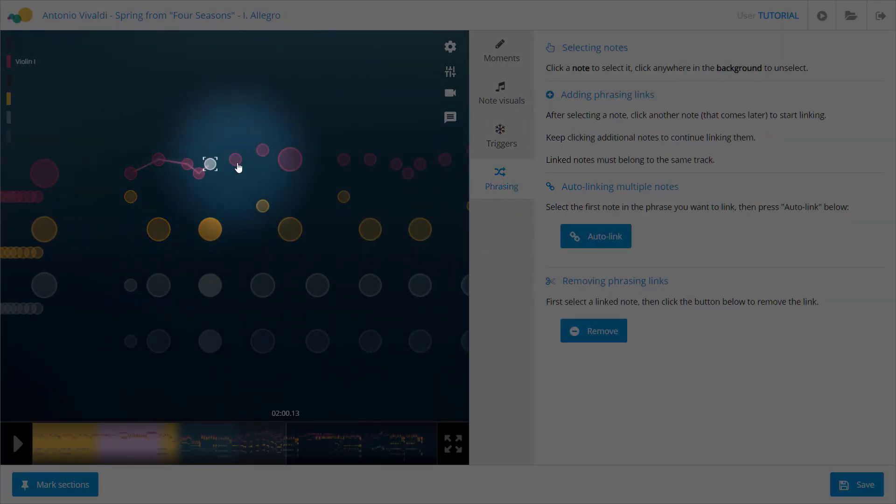
click(235, 160)
click(262, 149)
click(289, 160)
click(372, 182)
- Auto-link the Violin I phrase starting just before 02:01.99 through to its closing large note, and clear the selection
scroll(372, 182, down, 4)
click(171, 160)
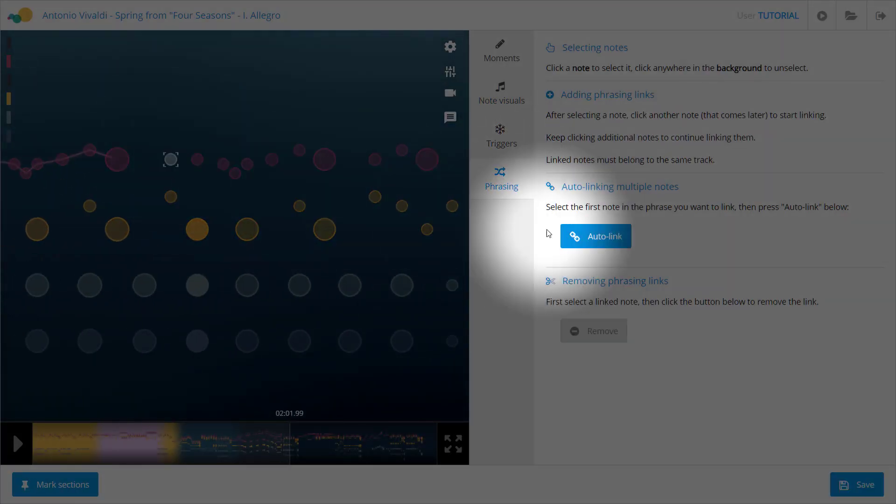
click(595, 236)
click(324, 159)
click(281, 189)
- Auto-link the Violin I phrase starting just before 02:04.19 through to the last large note, and clear the selection
scroll(281, 190, down, 4)
click(170, 159)
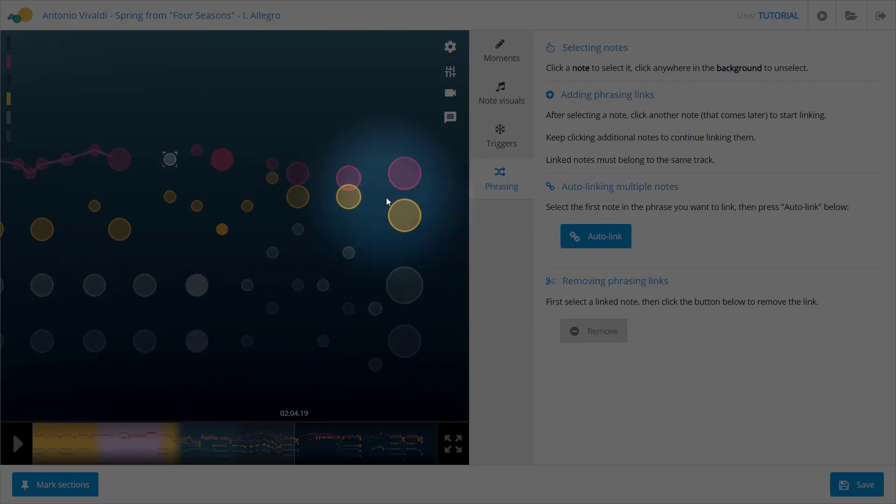
click(596, 236)
click(404, 173)
click(68, 83)
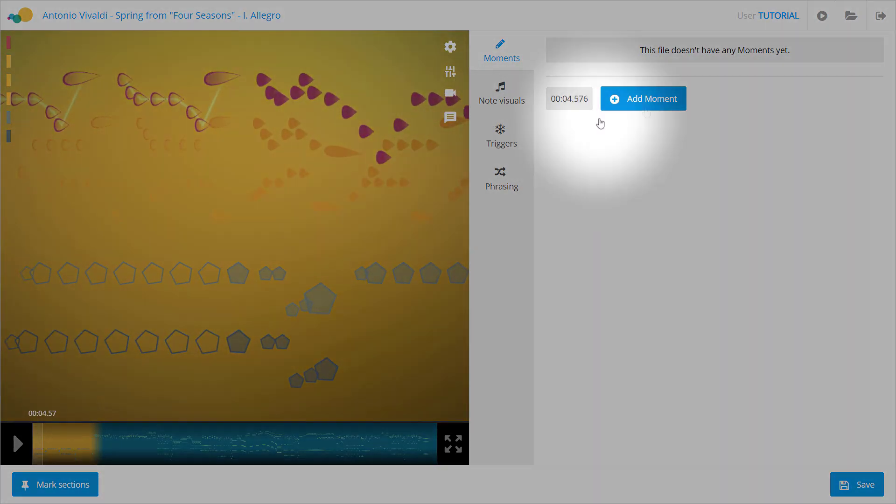
- Add a moment at 00:04.576 with the text "Springtime arrives with a gentle breeze and warm sunshine"
click(649, 104)
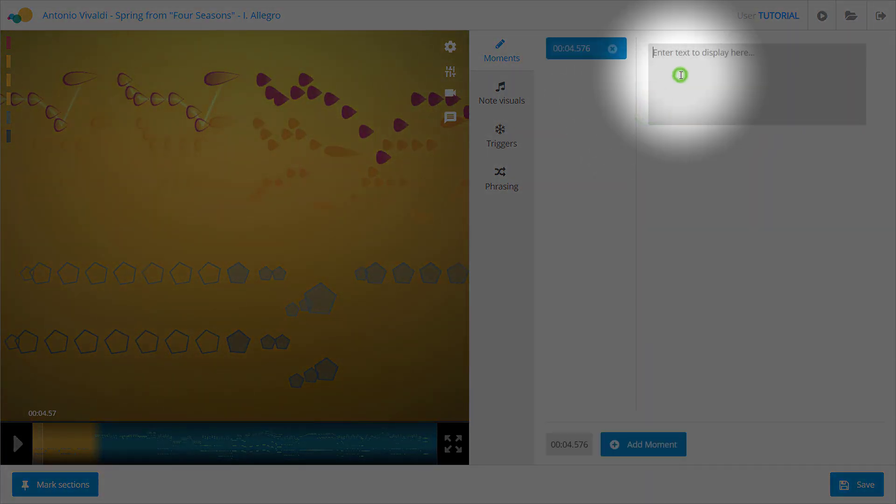
text(S)
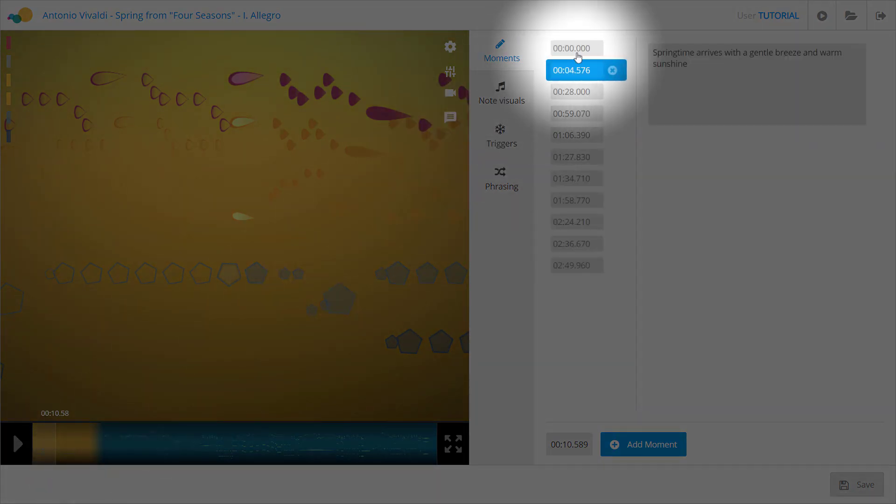
- Review the section moments at 00:00.000, 00:28.000, 00:59.070 and 01:06.390 in turn
click(577, 51)
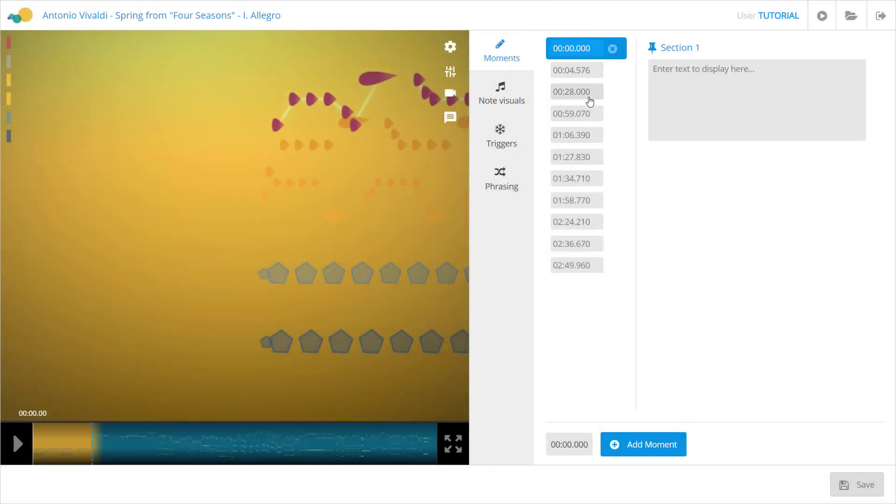
click(589, 93)
click(590, 116)
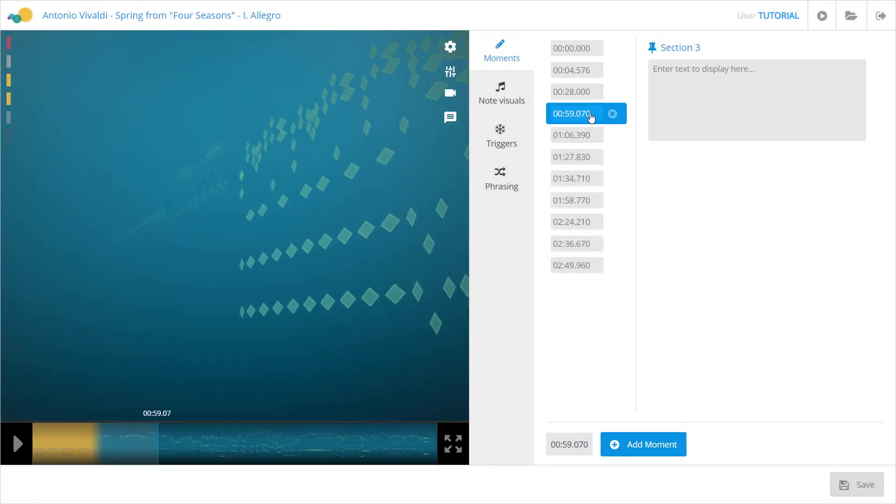
click(587, 136)
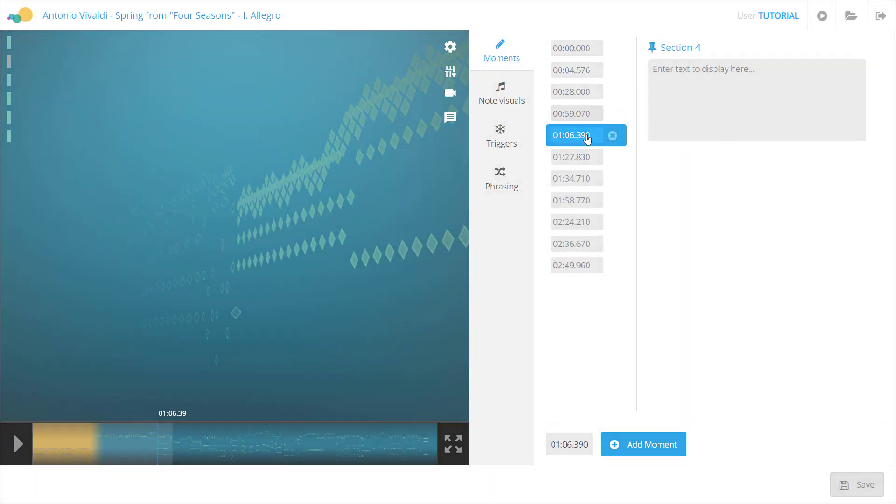